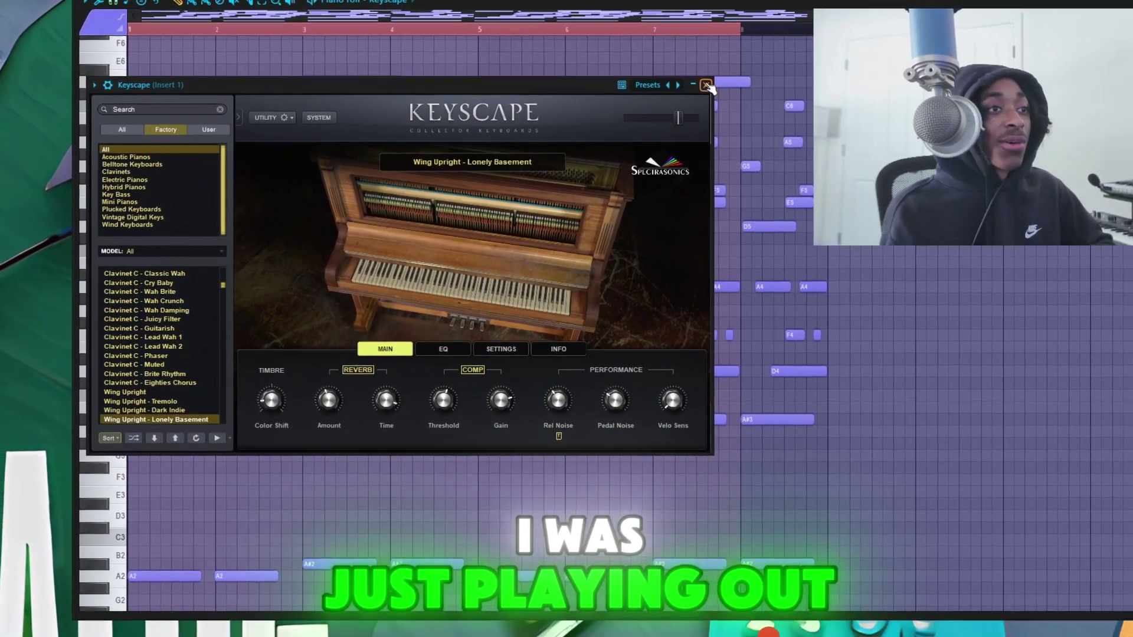
Close the Keyscape plugin window and listen to its piano roll melody, including the notes from bar 8.
left_click(714, 82)
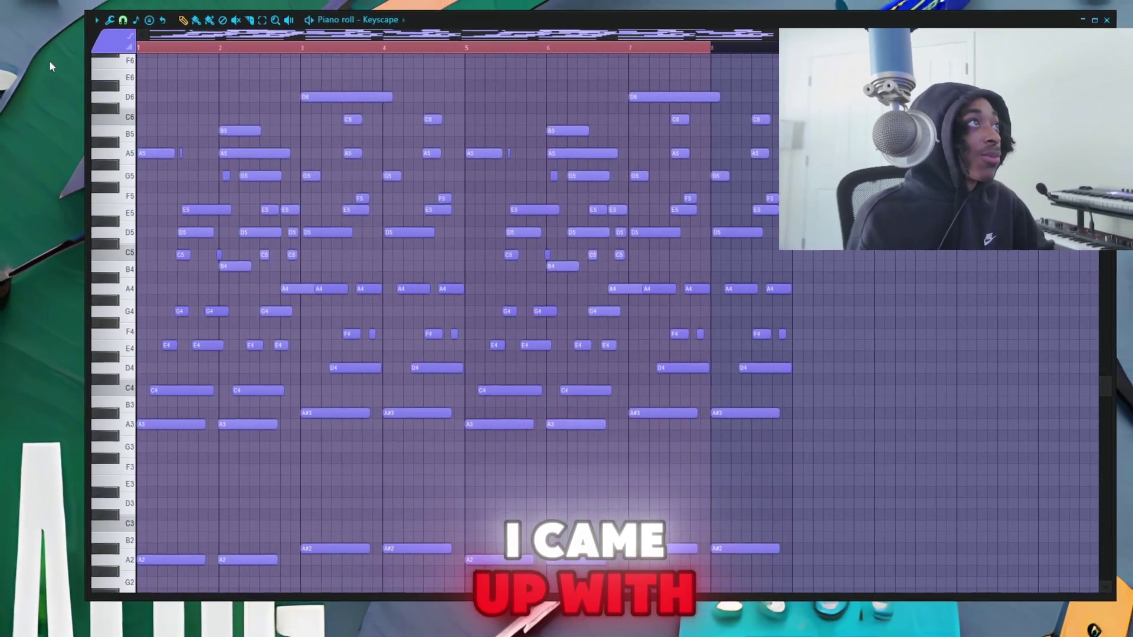
key("space")
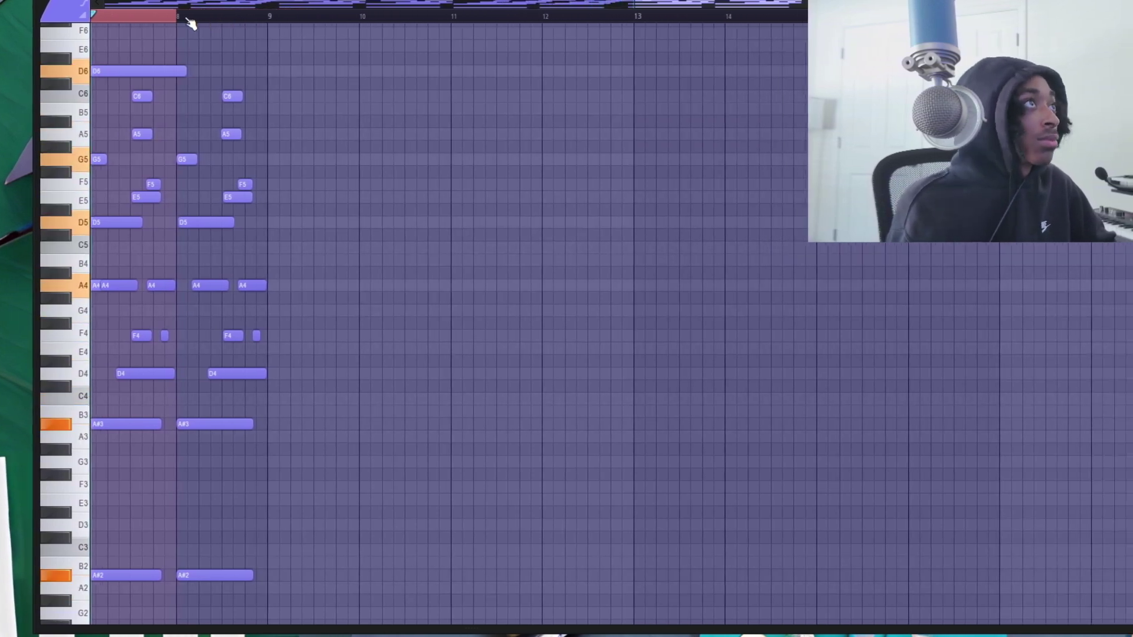
left_click(186, 17)
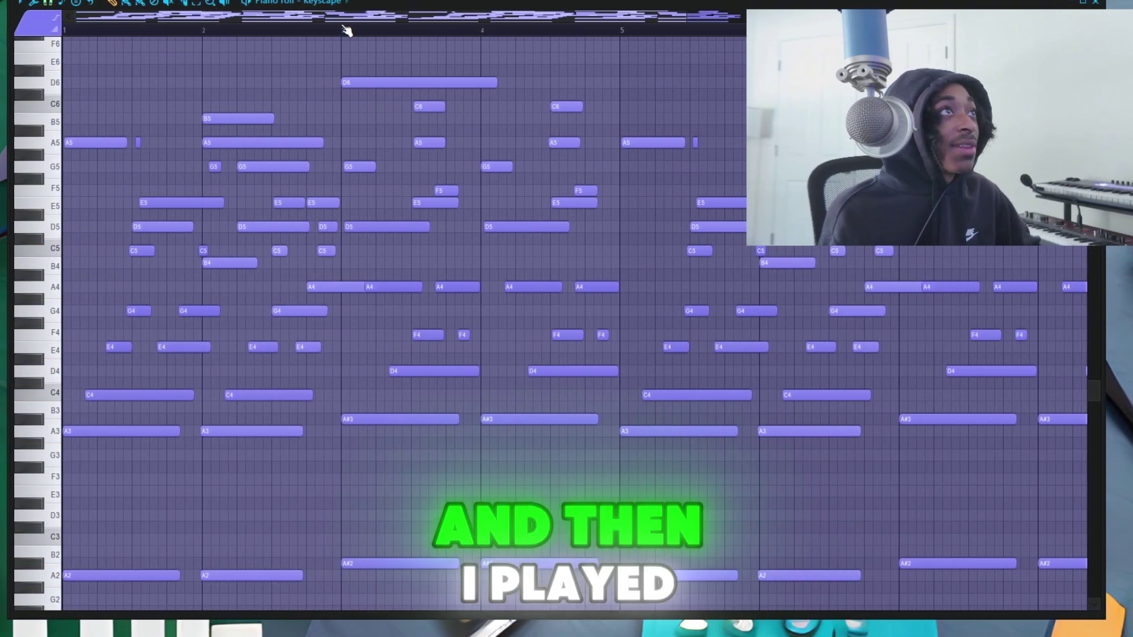
key("space")
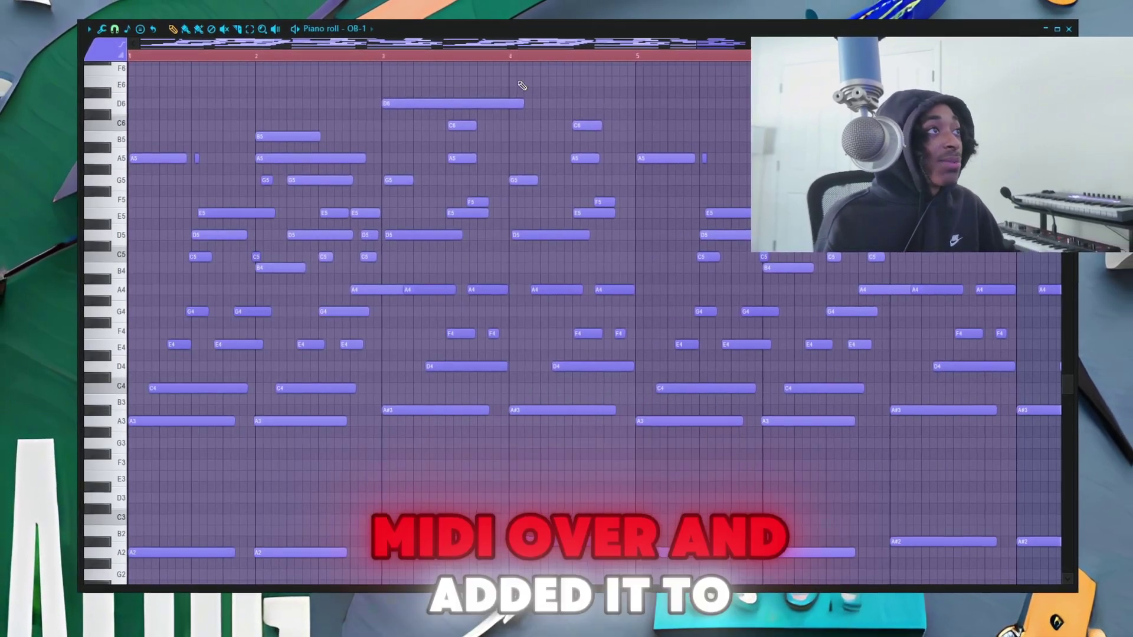
Audition the OB-1 copy of the melody and the 91V_LB_85_vocal_ambient_love_me_Am clip on Track 12.
key("space")
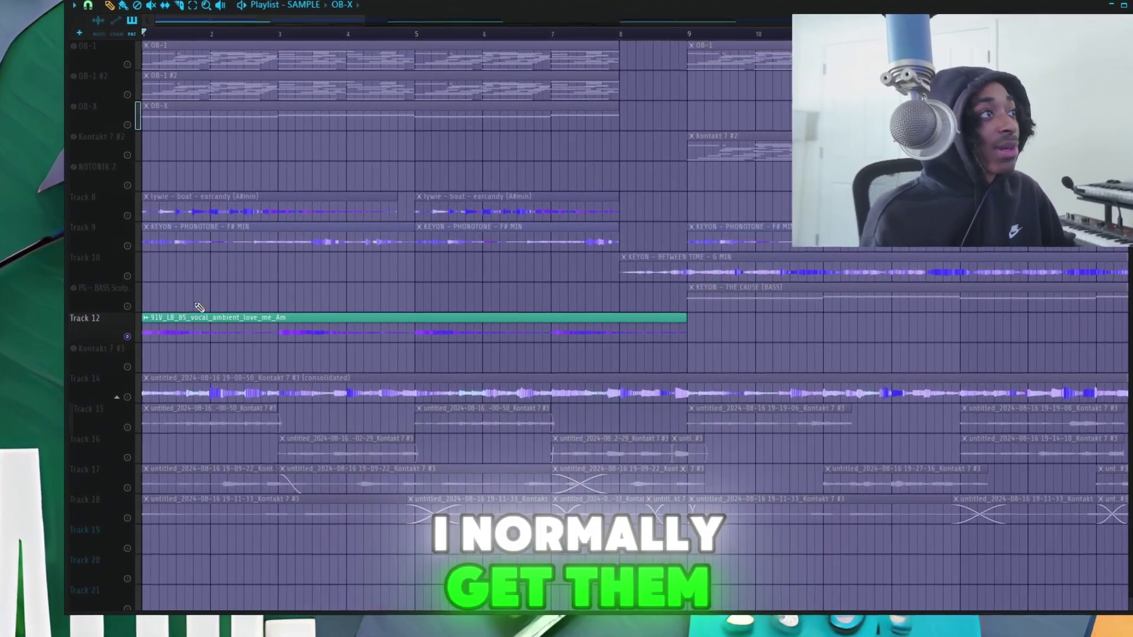
scroll(214, 31, "up", 4)
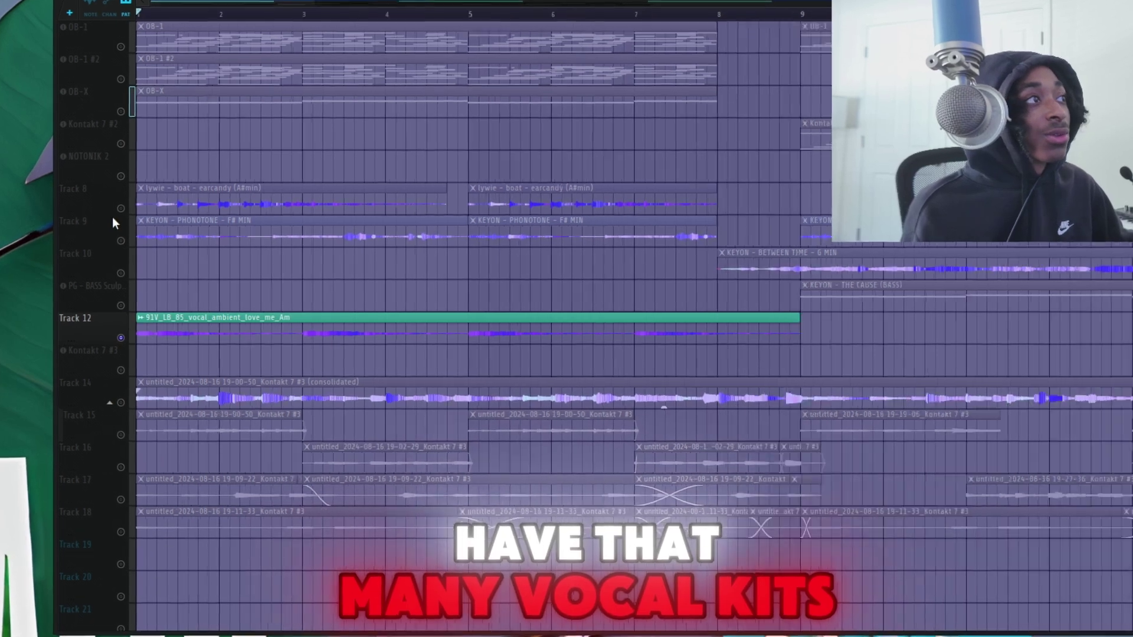
key("space")
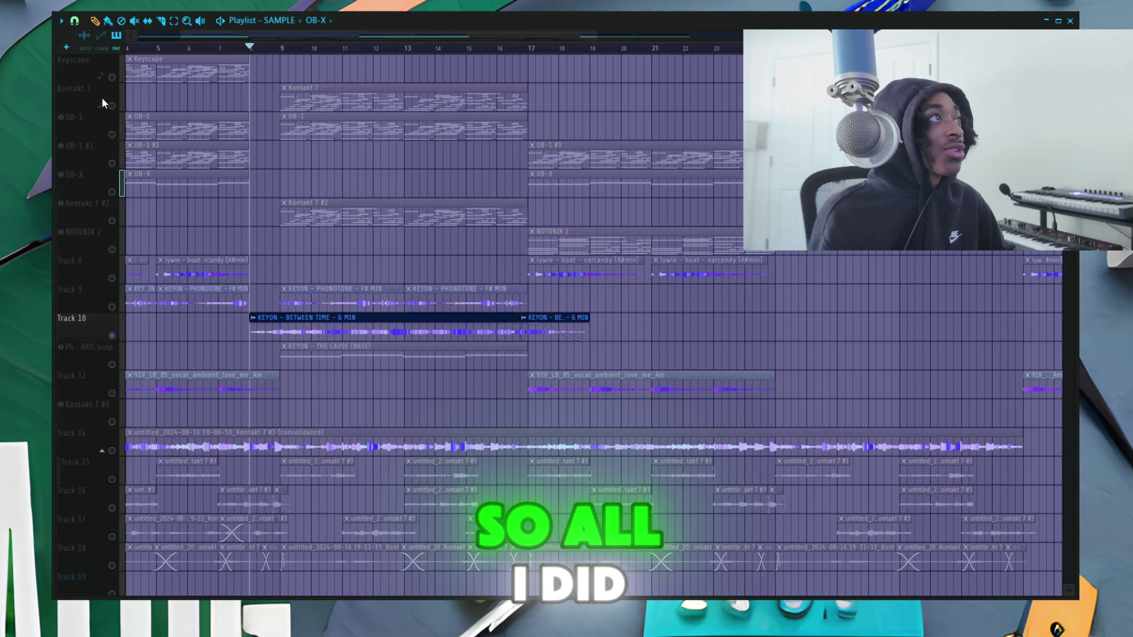
Open the Kontakt 7 channel with the Sunset Strings instrument and reposition its plugin window.
left_click(126, 112)
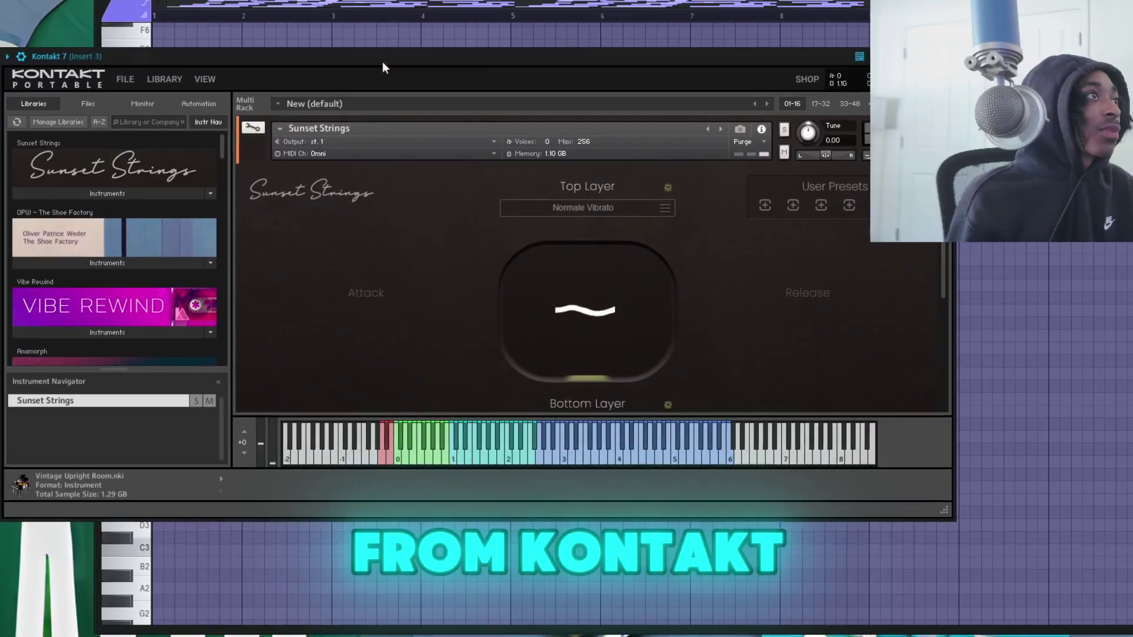
left_click_drag(383, 61, 330, 70)
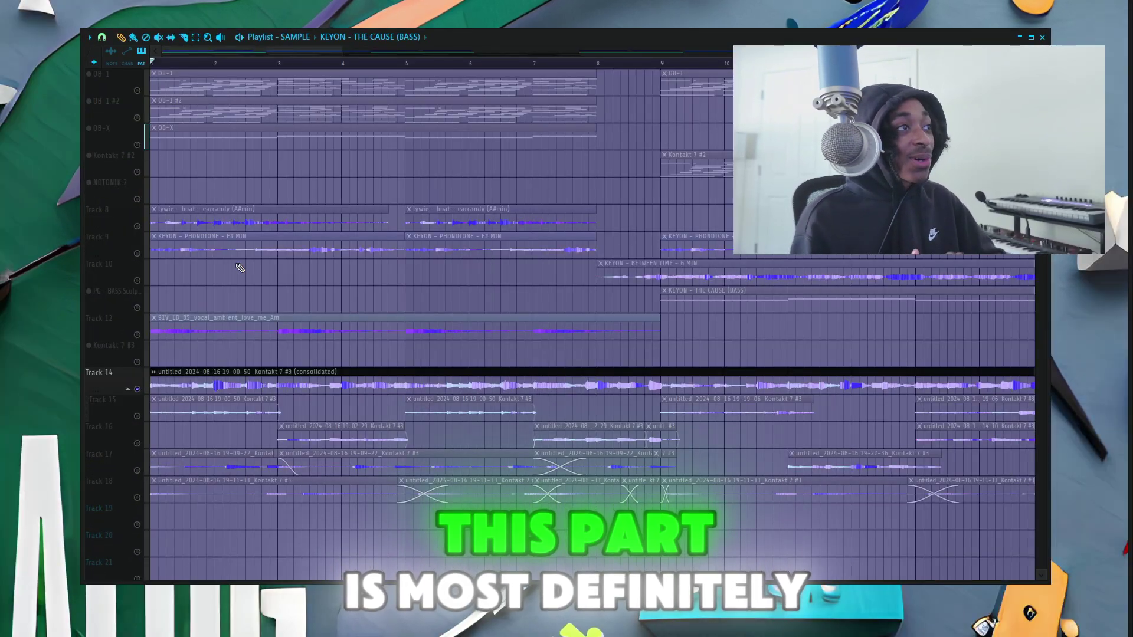
Play the consolidated Kontakt recording on Track 14 on its own.
scroll(186, 398, "down", 2)
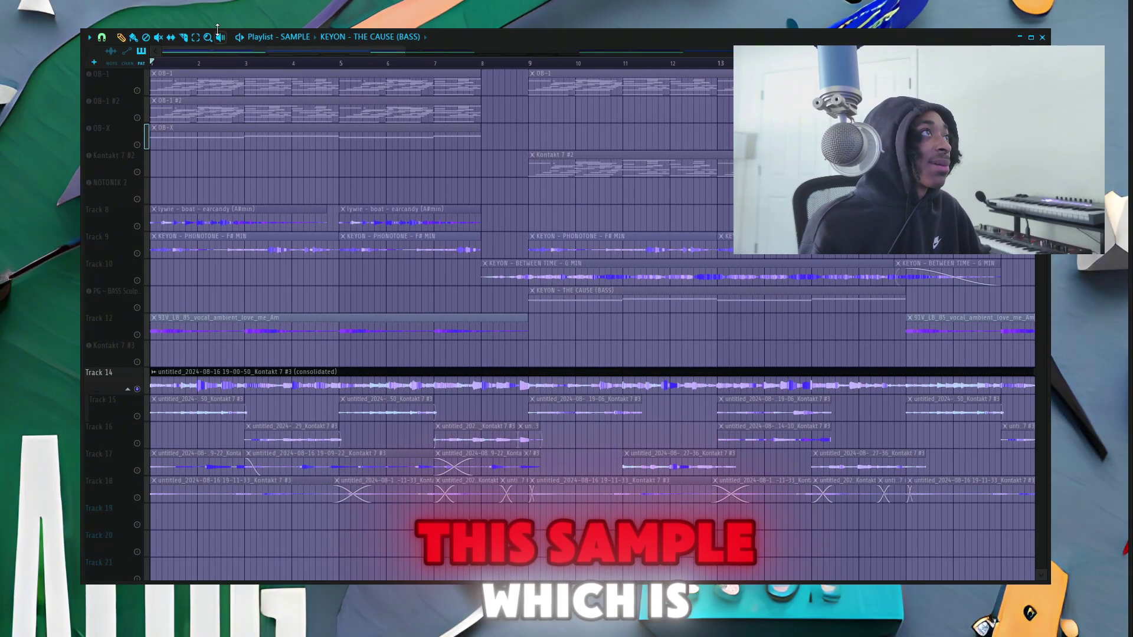
key("space")
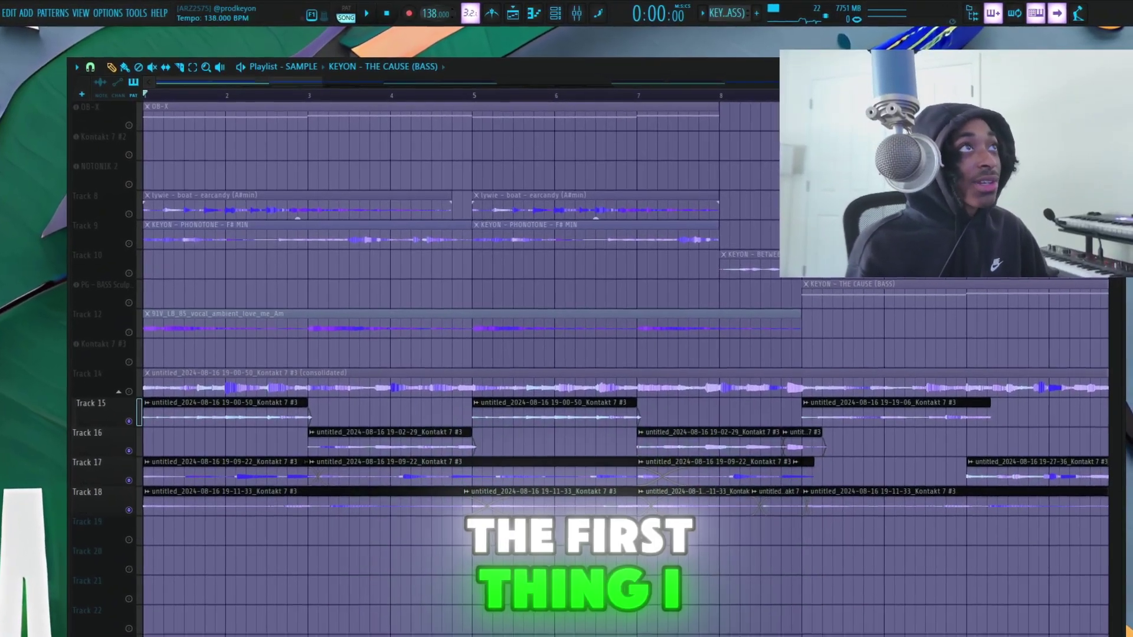
Lower the project tempo to 120 BPM.
left_click_drag(424, 13, 440, 41)
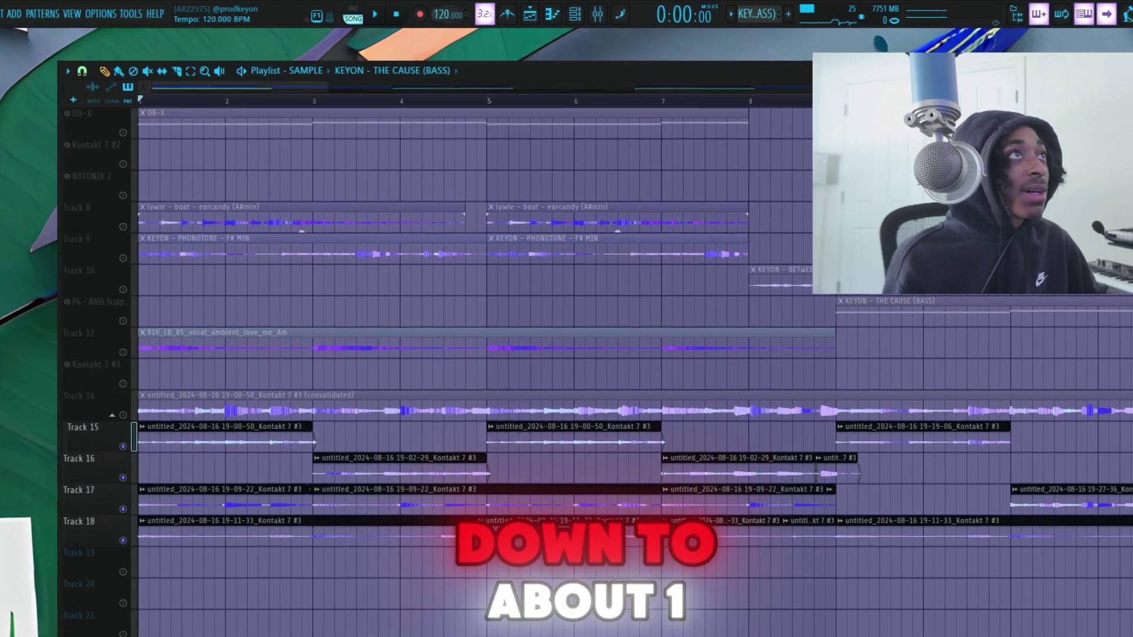
scroll(310, 344, "up", 4)
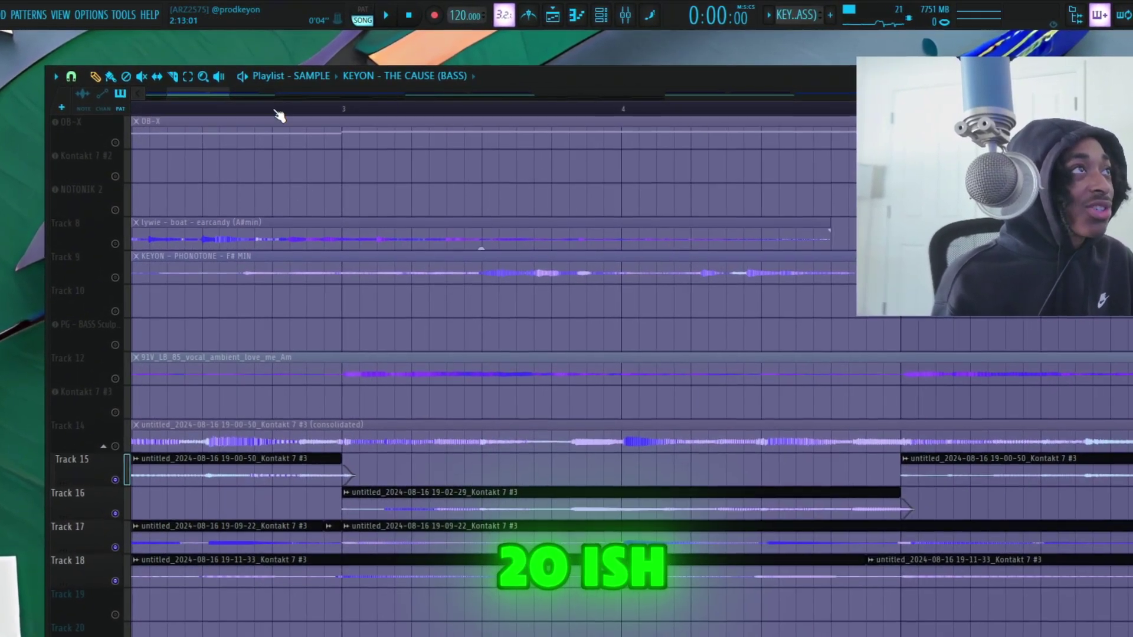
left_click(263, 106)
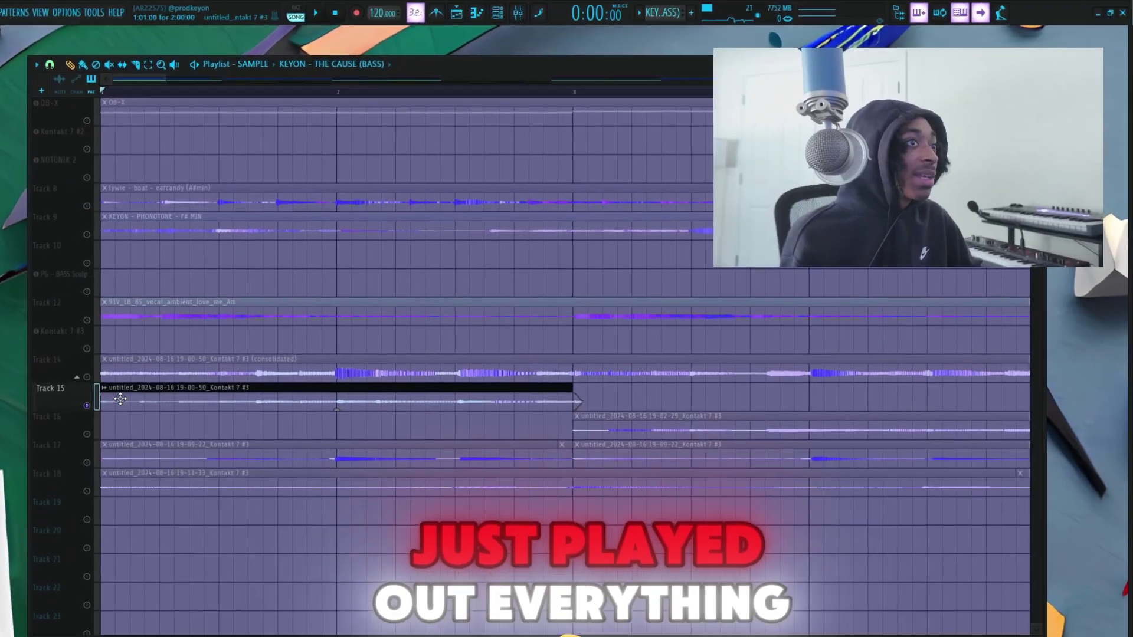
Audition the recorded Kontakt clips on Track 15 and the accent notes on Track 17 separately.
scroll(177, 380, "down", 4)
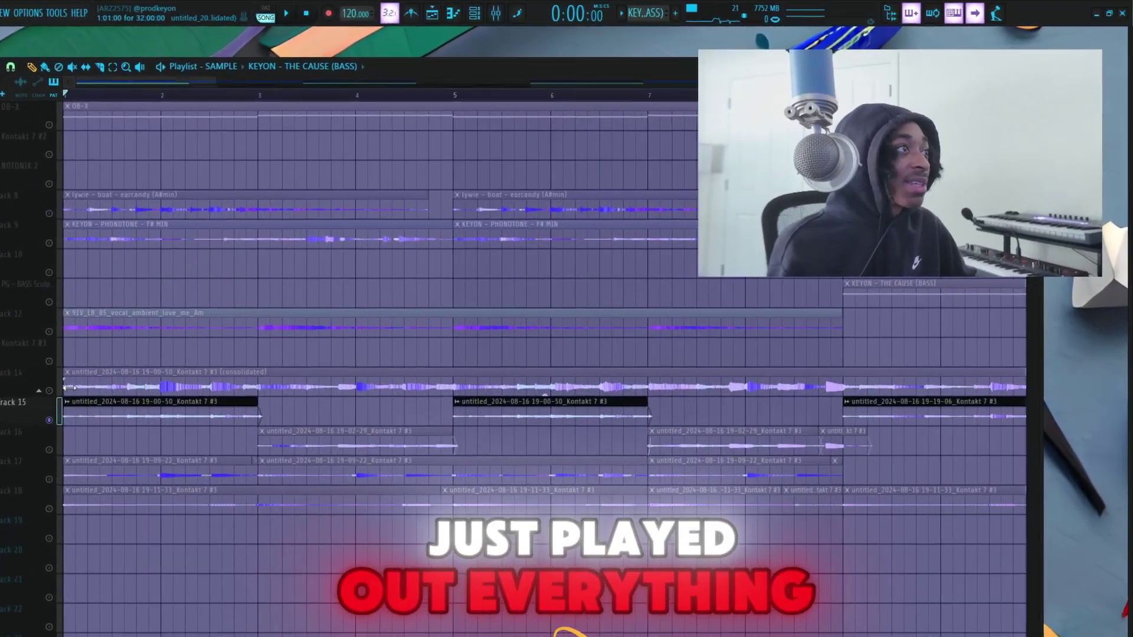
key("space")
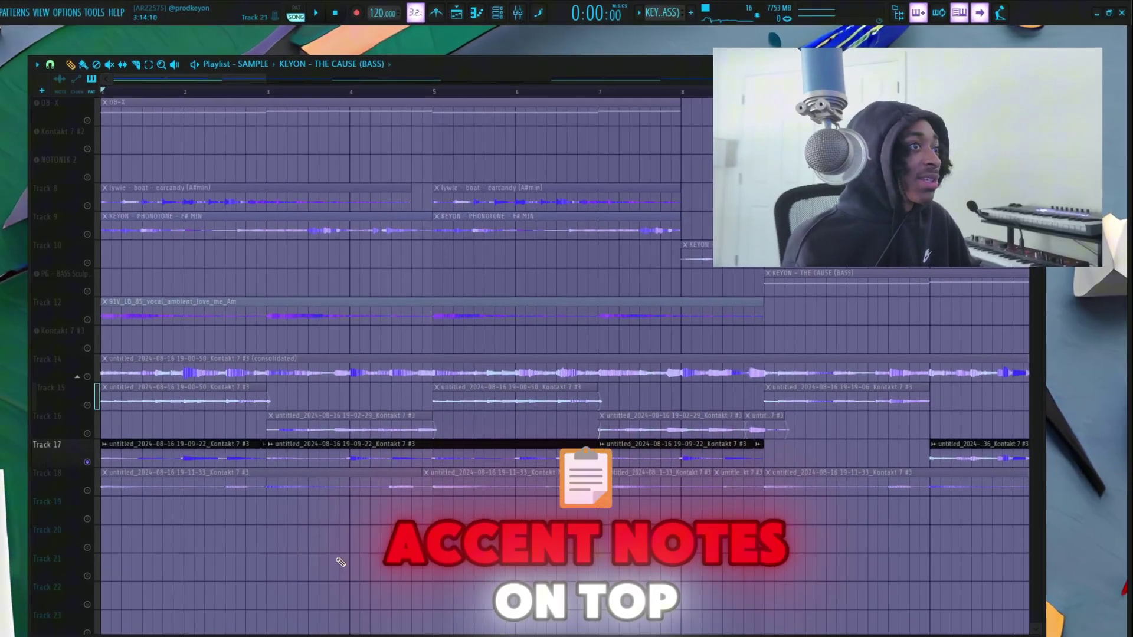
key("space")
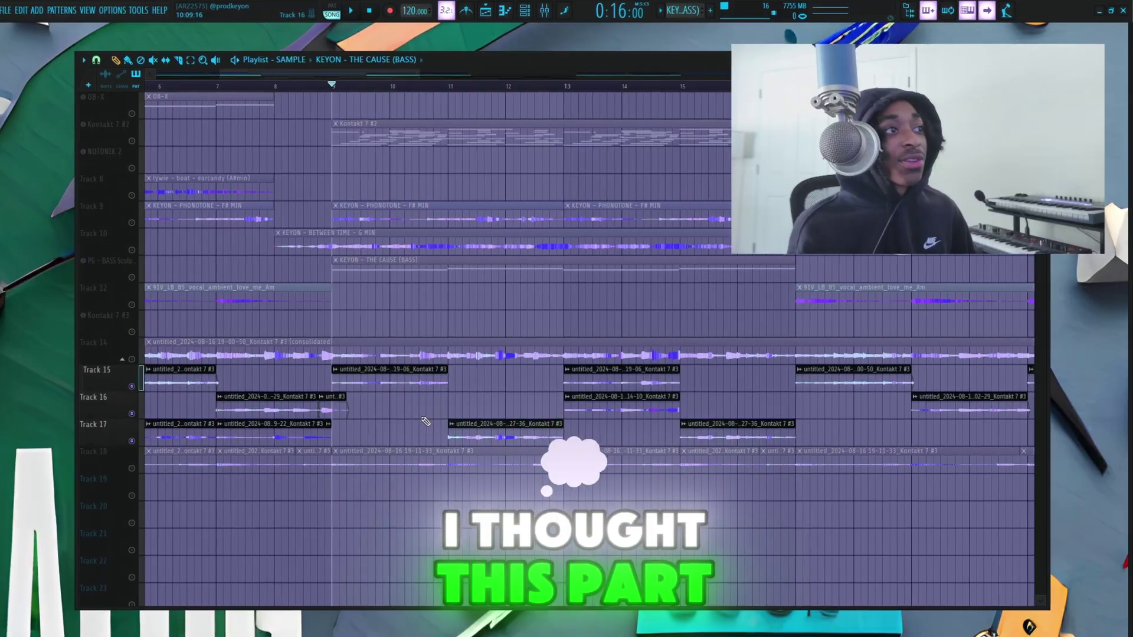
Listen to the varied Kontakt recordings in the section starting at bar 9.
scroll(323, 404, "up", 4)
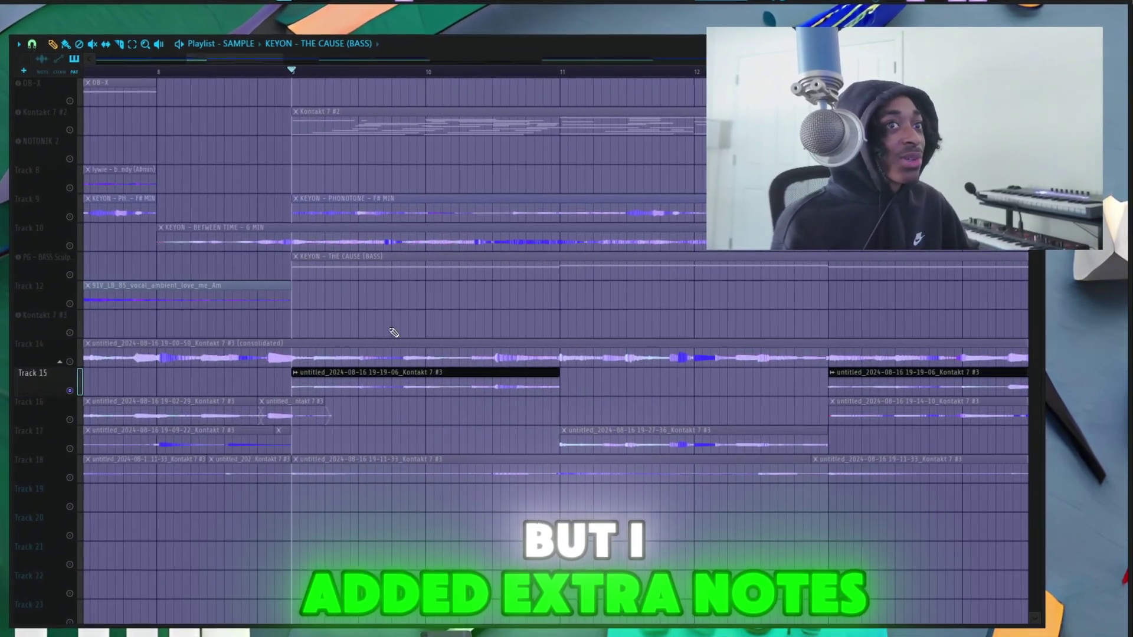
scroll(392, 334, "down", 3)
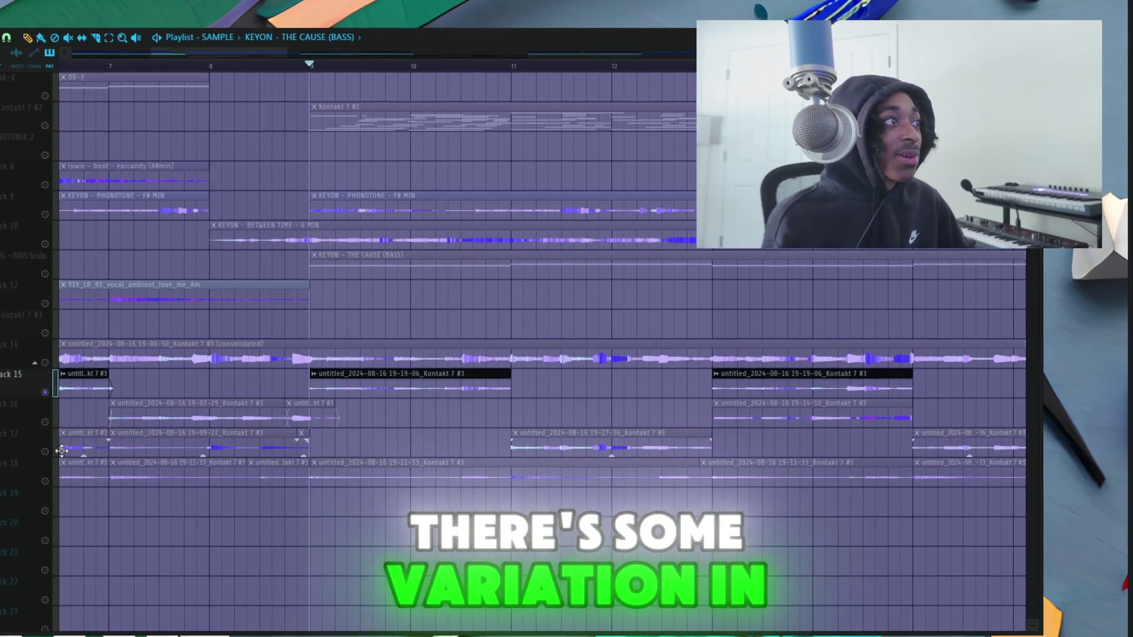
left_click(57, 450)
key("space")
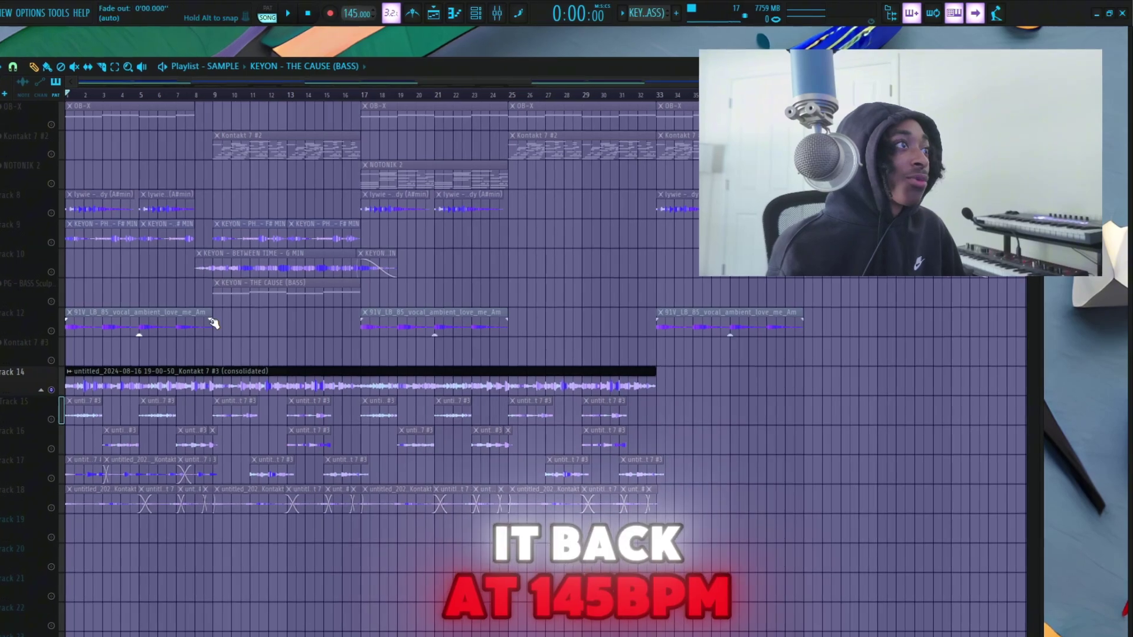
Play the consolidated Track 14 recording from the start of the arrangement at 145 BPM.
scroll(75, 341, "up", 3)
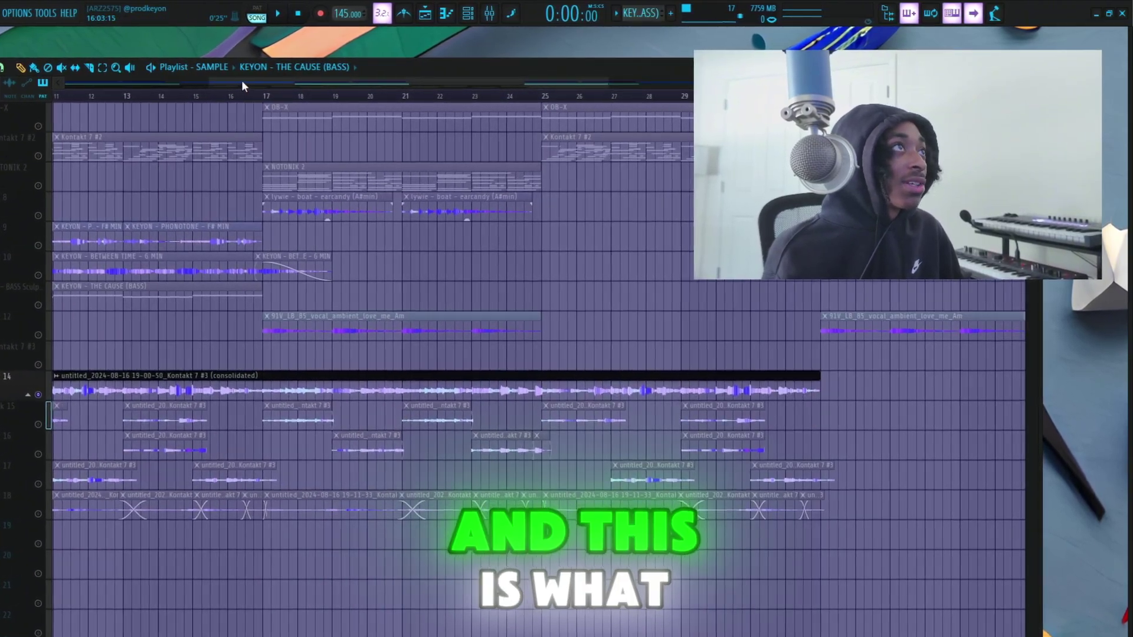
left_click_drag(243, 82, 88, 82)
key("space")
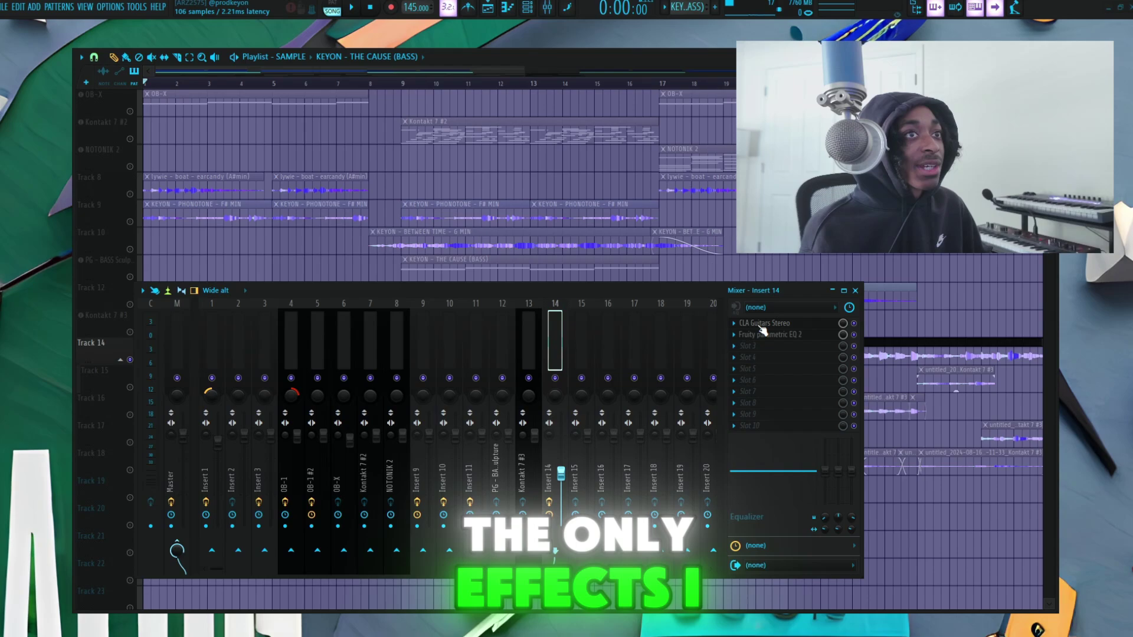
Review the CLA Guitars Stereo and Fruity parametric EQ 2 effects on mixer Insert 14, and close their windows.
left_click(763, 324)
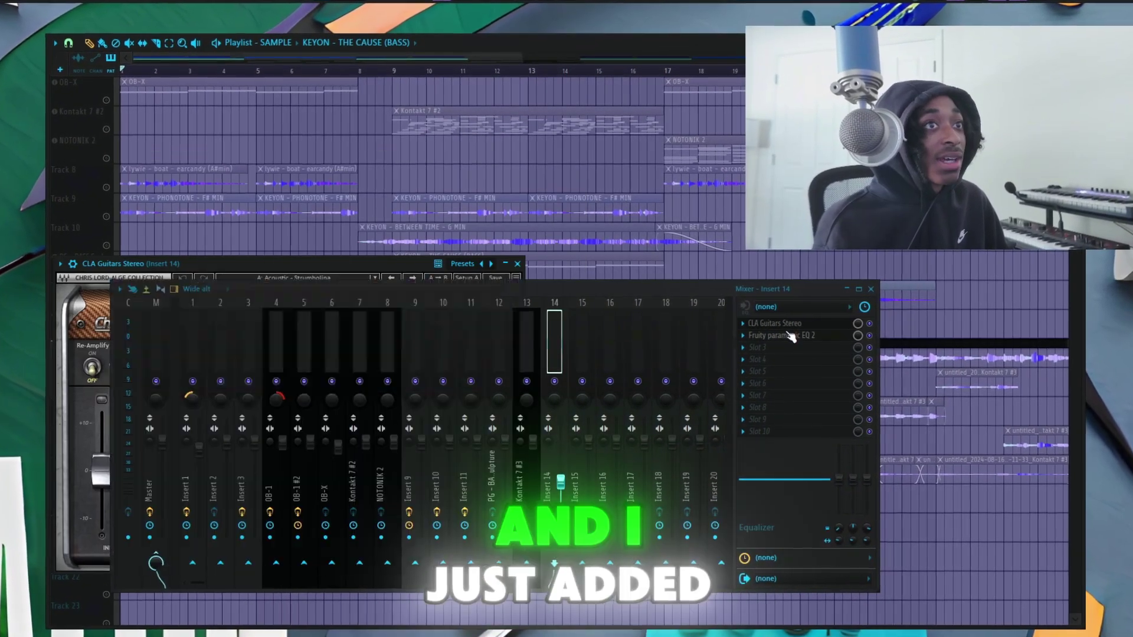
left_click(774, 335)
left_click_drag(237, 161, 479, 227)
left_click(770, 226)
left_click(882, 288)
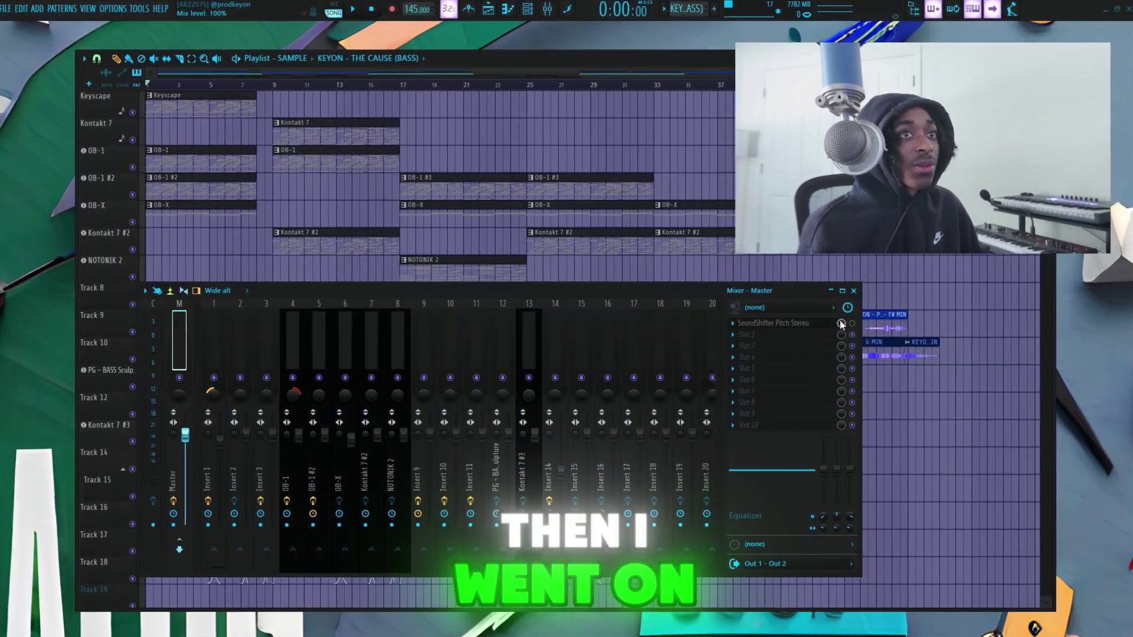
Enable SoundShifter Pitch Stereo on the master, check its transpose settings, and close the plugin and mixer.
left_click(852, 324)
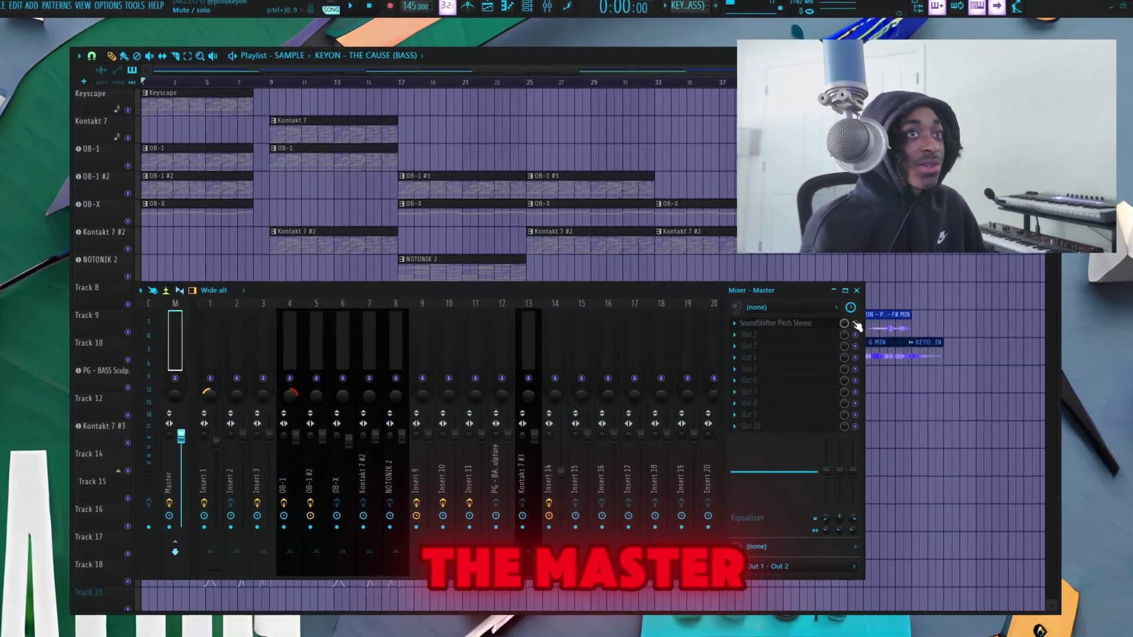
left_click(775, 323)
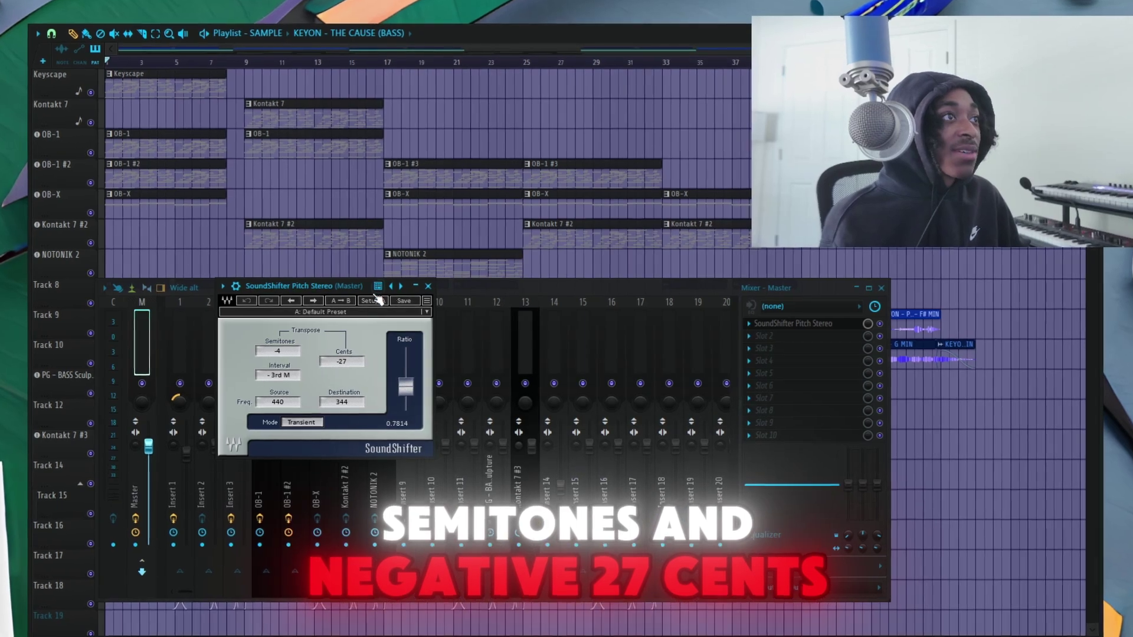
left_click(429, 286)
left_click(891, 288)
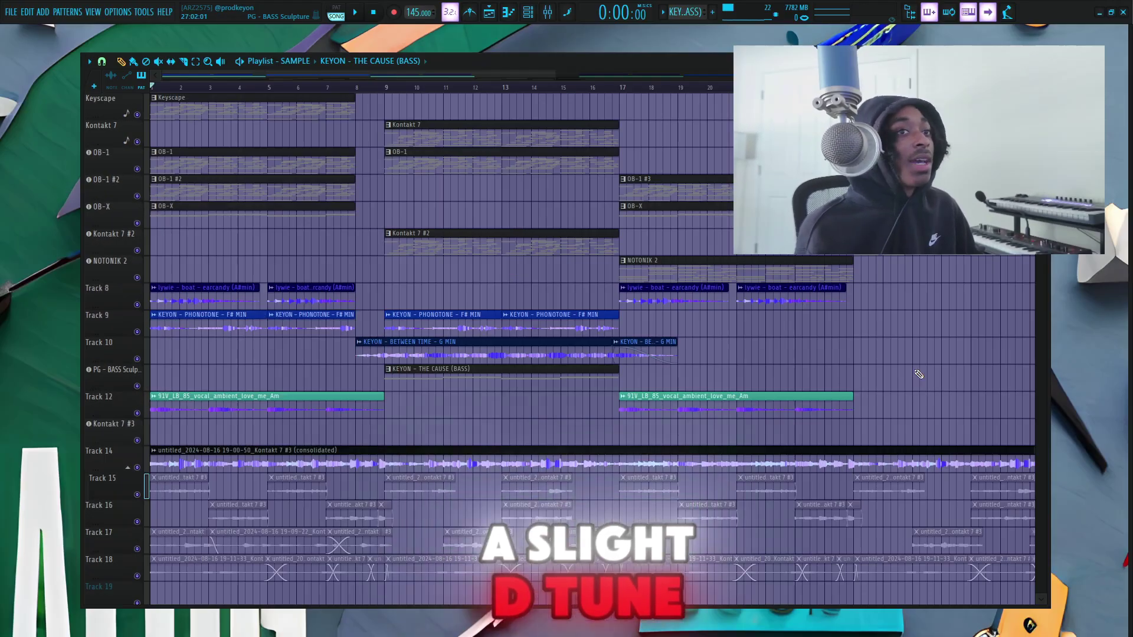
Play the full arrangement from the start with all tracks active.
key("space")
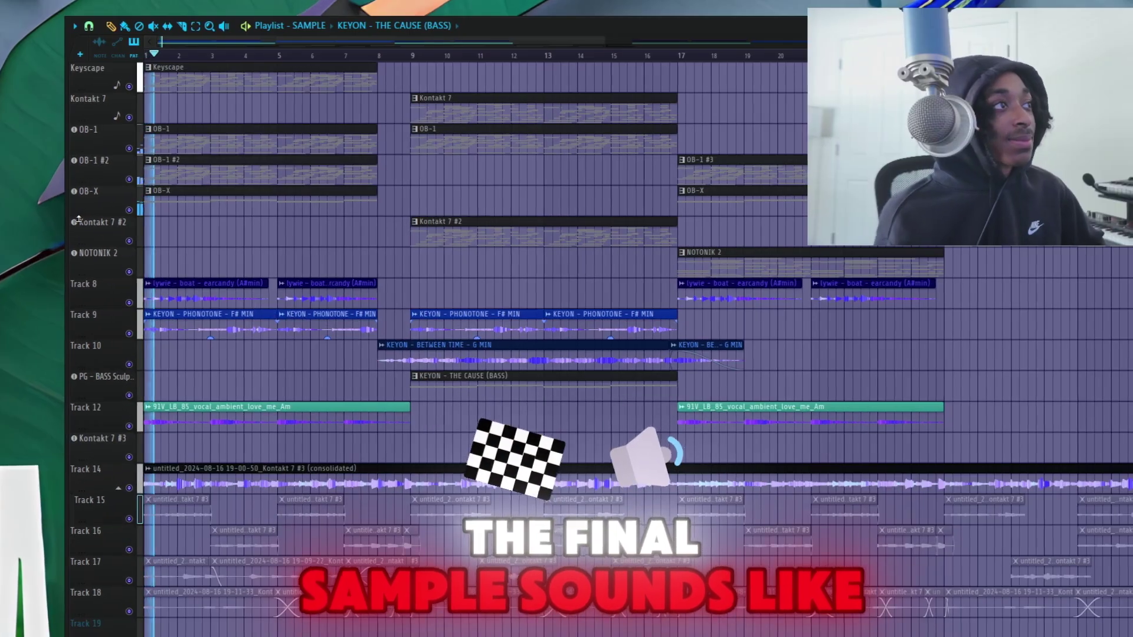
scroll(165, 283, "up", 3)
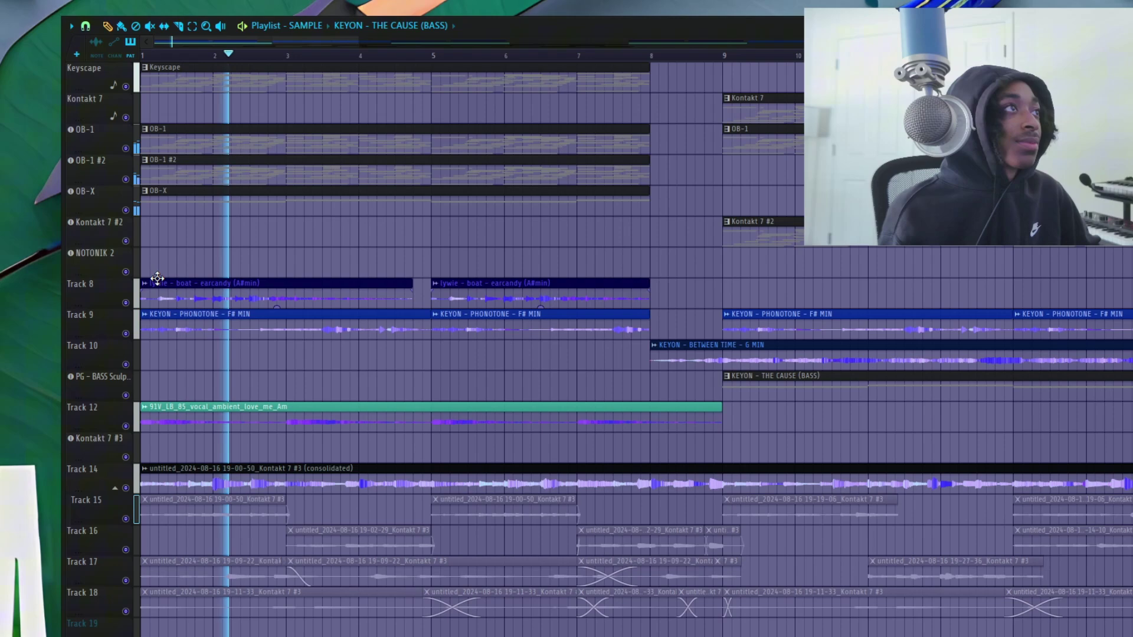
scroll(158, 277, "up", 2)
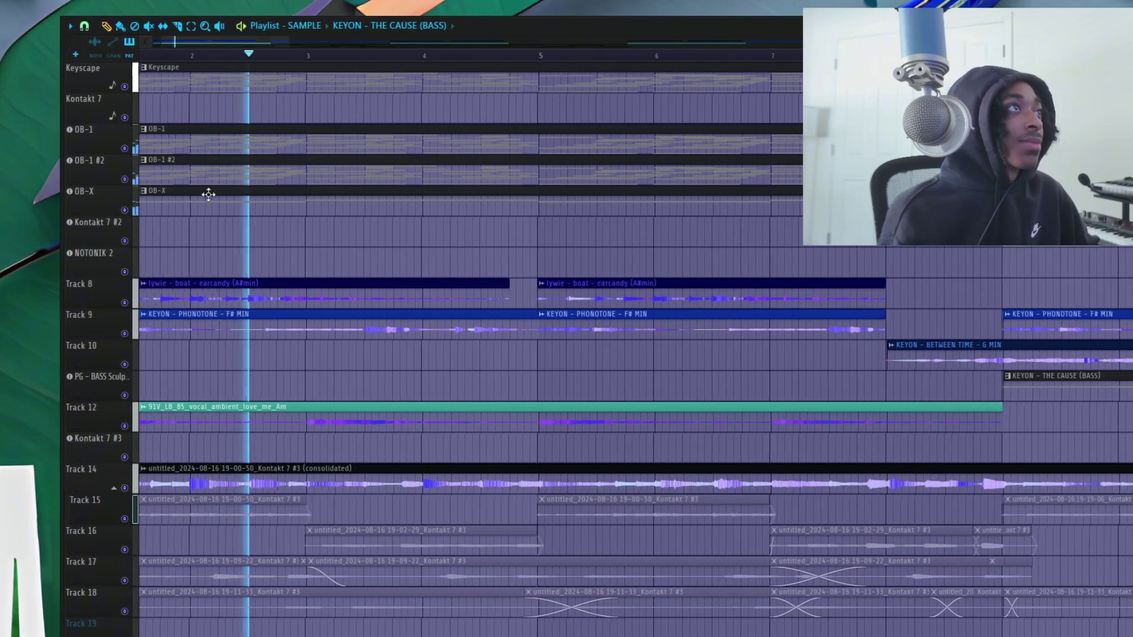